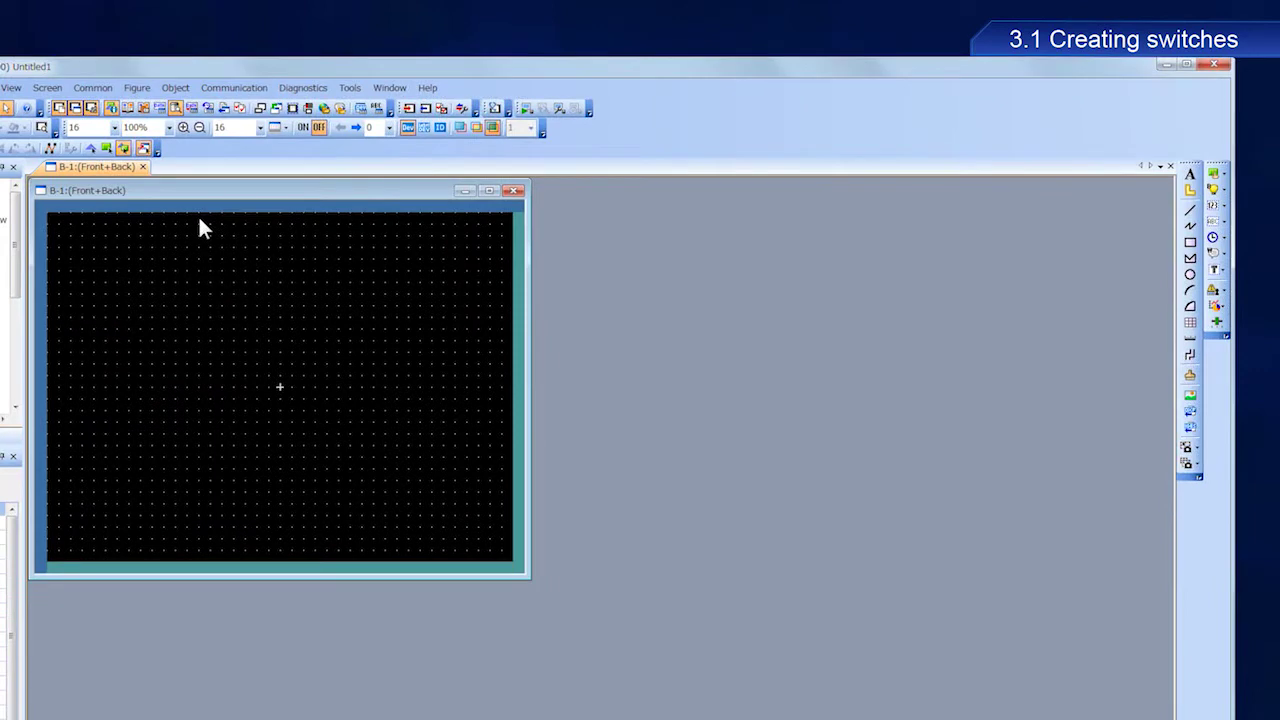
Open the Object menu to reach the Switch object types.
{"action": "left_click", "coordinate": [175, 87]}
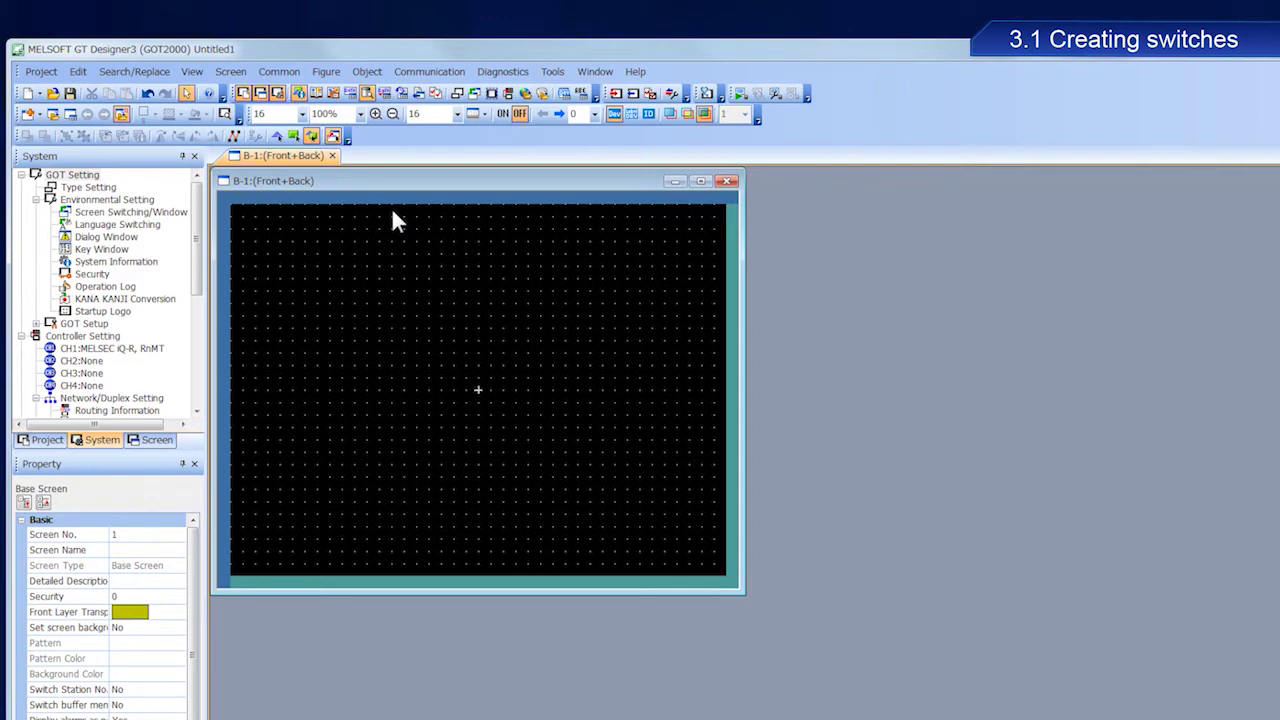
{"action": "left_click", "coordinate": [380, 75]}
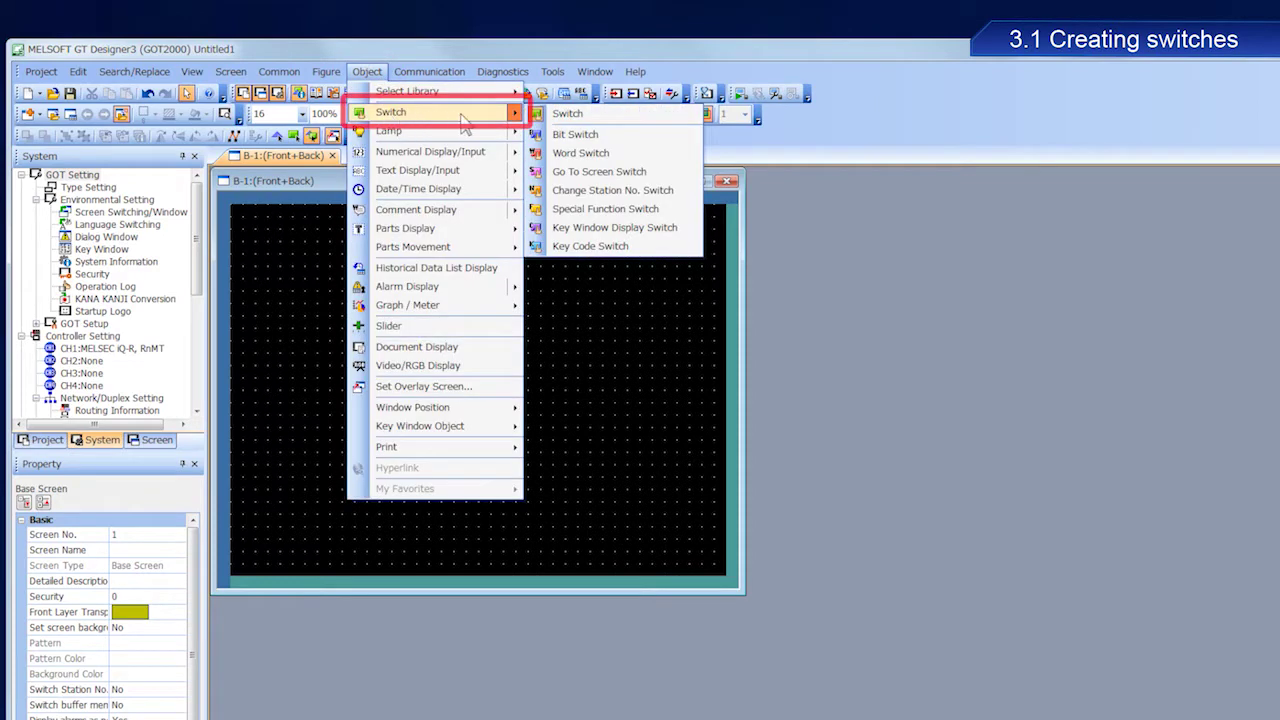
{"action": "mouse_move", "coordinate": [391, 112]}
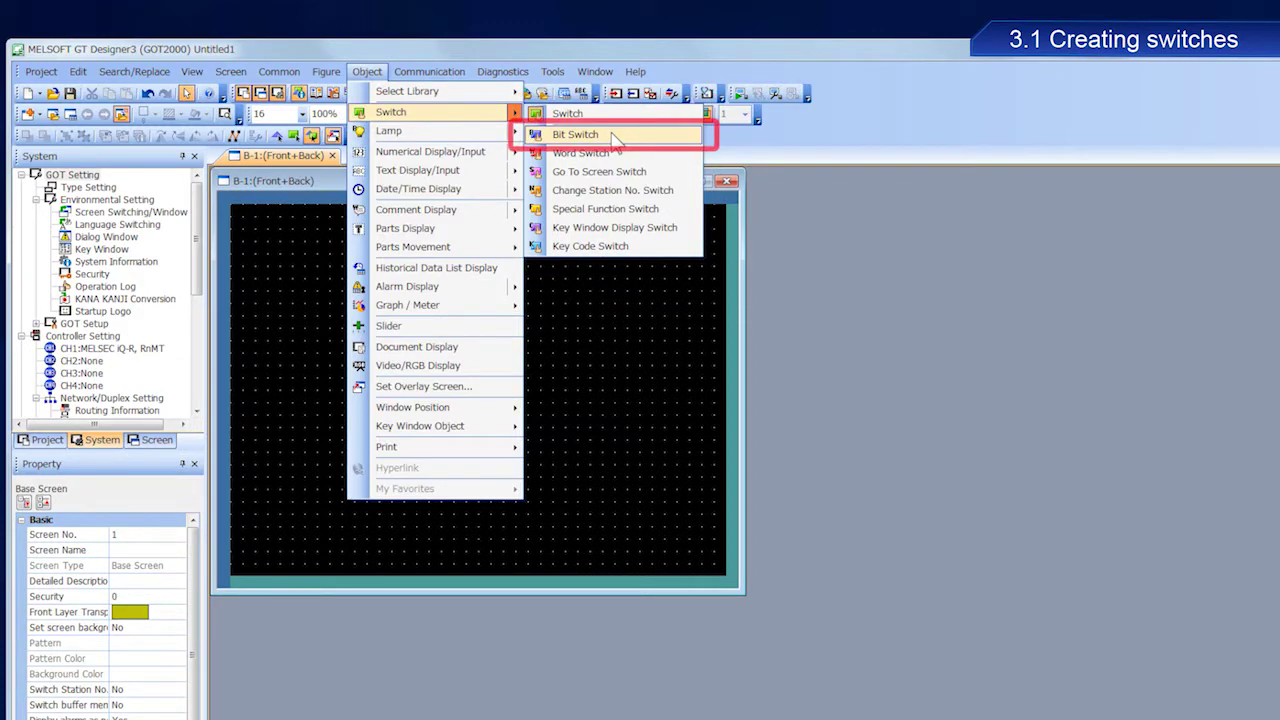
Place a bit switch on base screen B-1.
{"action": "left_click", "coordinate": [614, 134]}
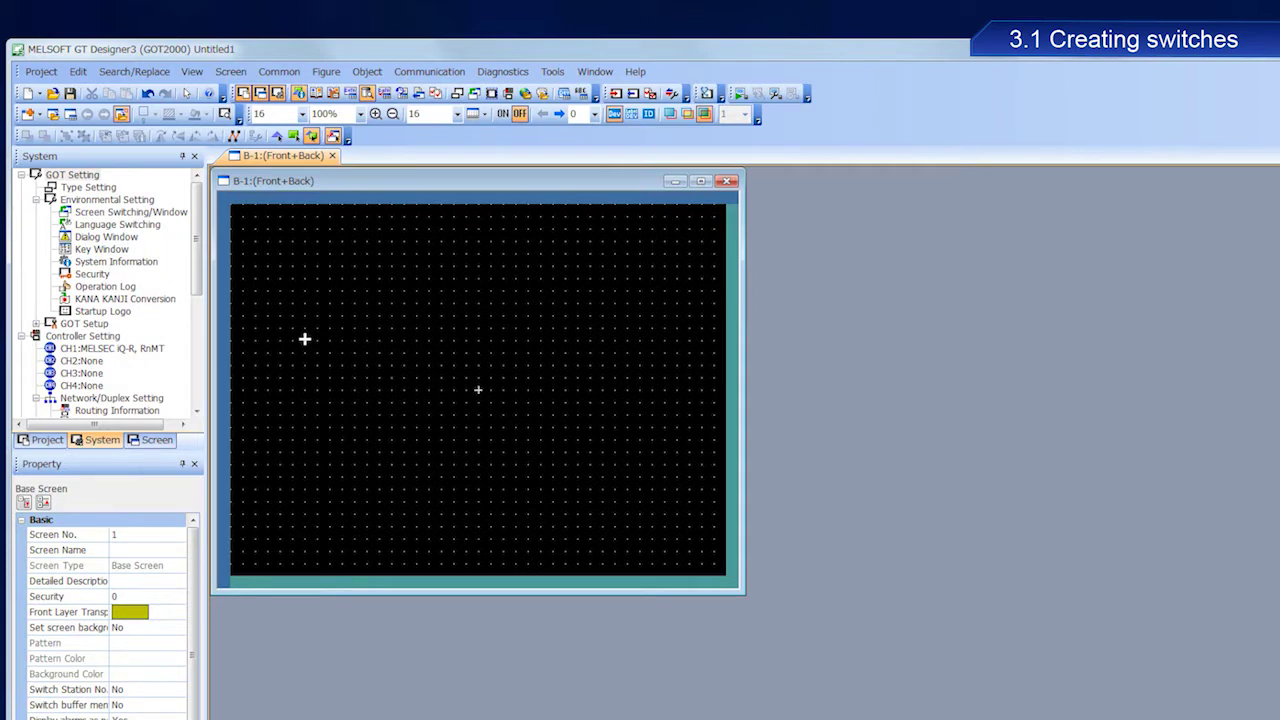
{"action": "left_click", "coordinate": [305, 339]}
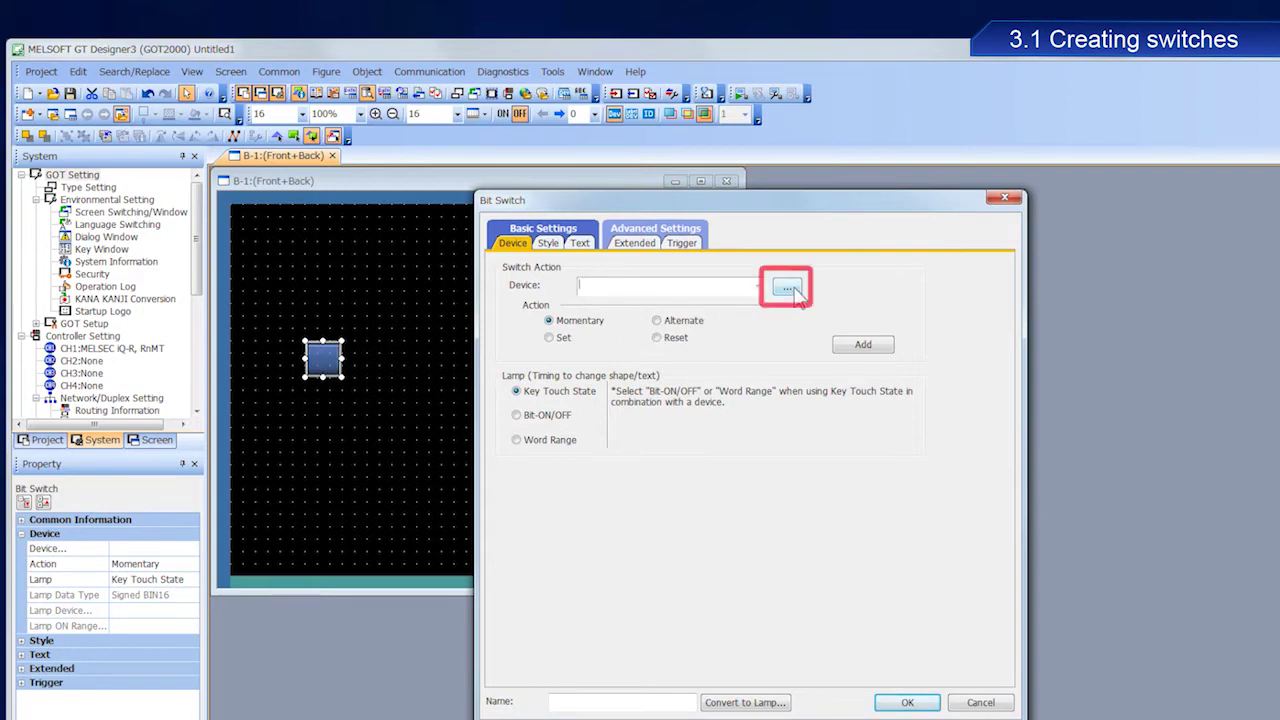
Assign device M0 to the bit switch, keeping momentary action.
{"action": "left_click", "coordinate": [790, 289]}
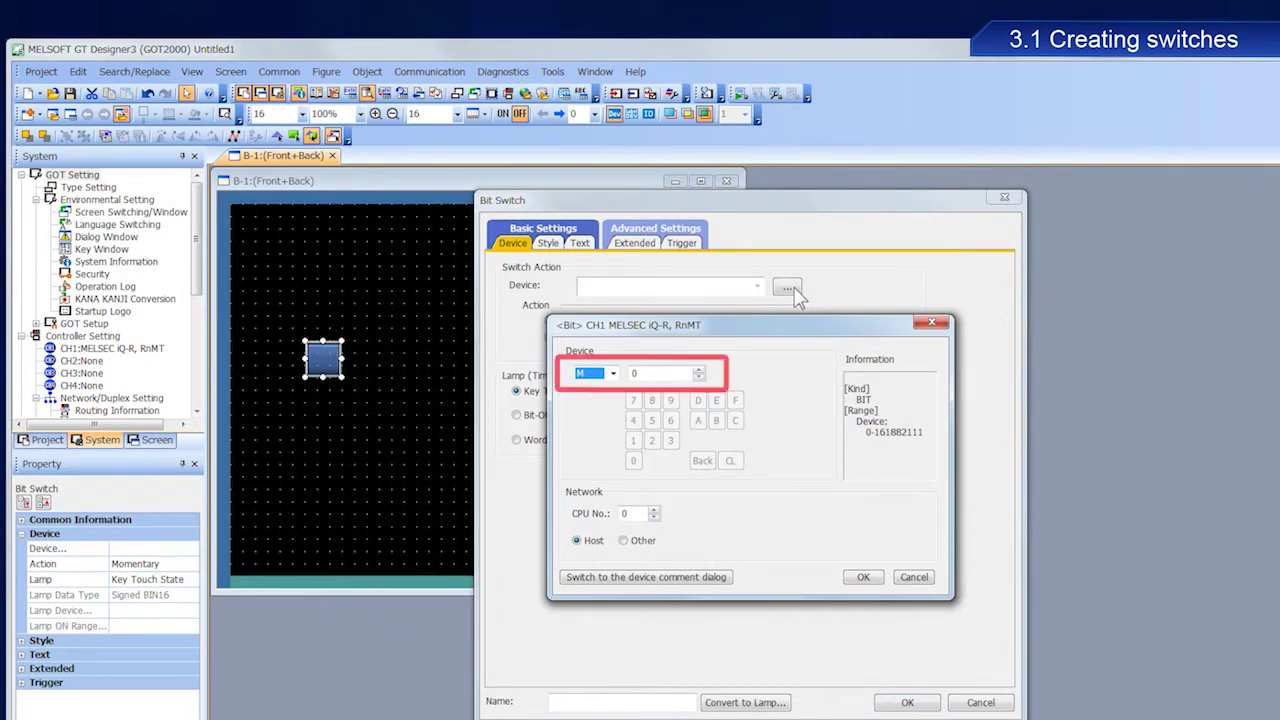
{"action": "left_click", "coordinate": [613, 373]}
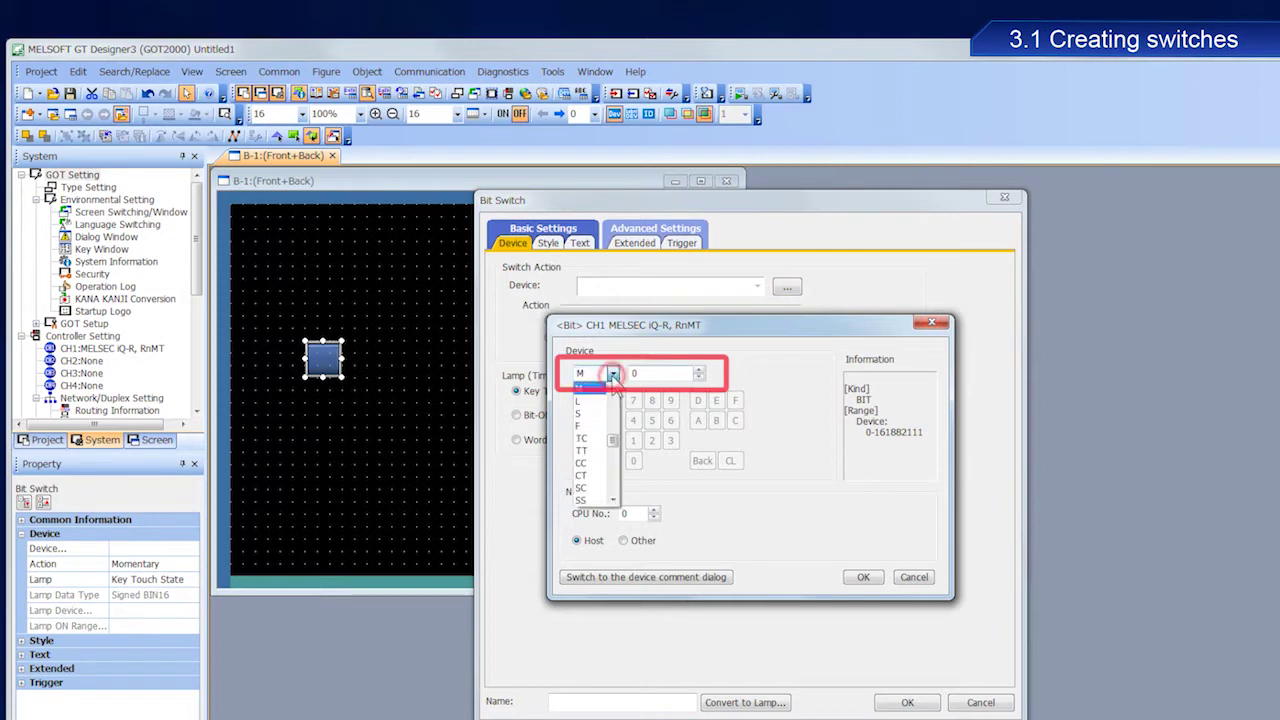
{"action": "left_click", "coordinate": [612, 386]}
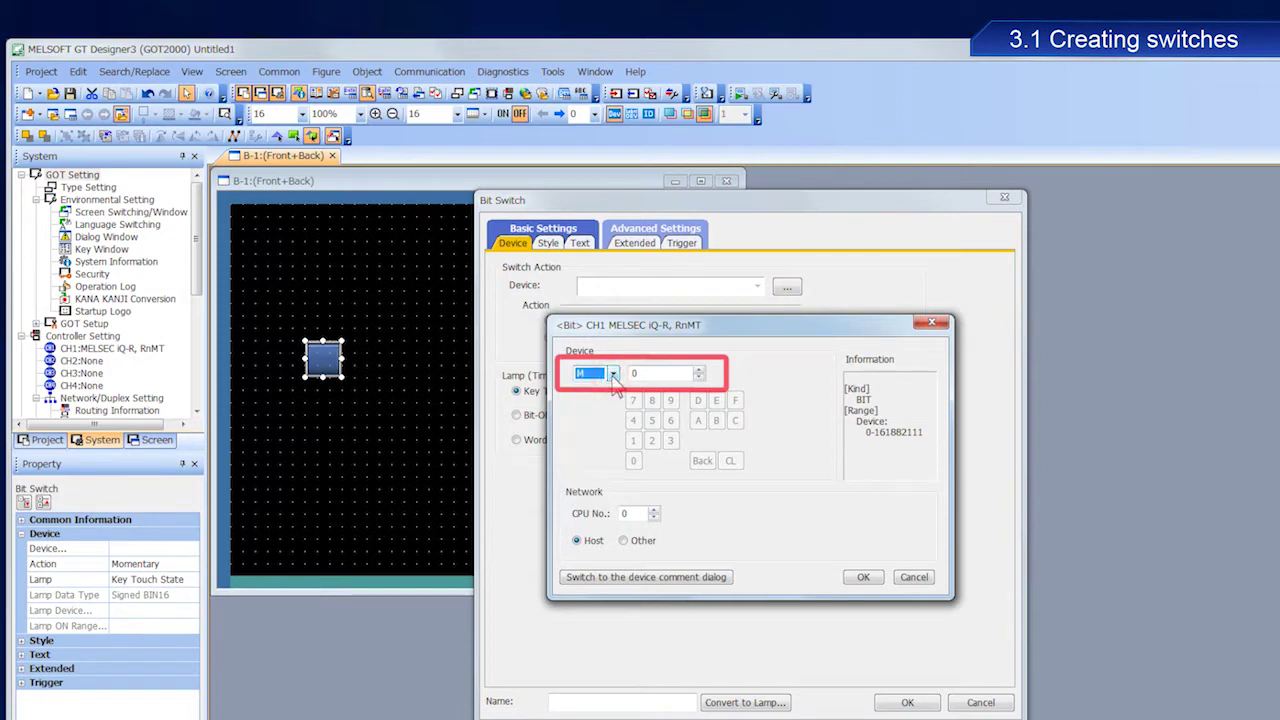
{"action": "left_click", "coordinate": [645, 372]}
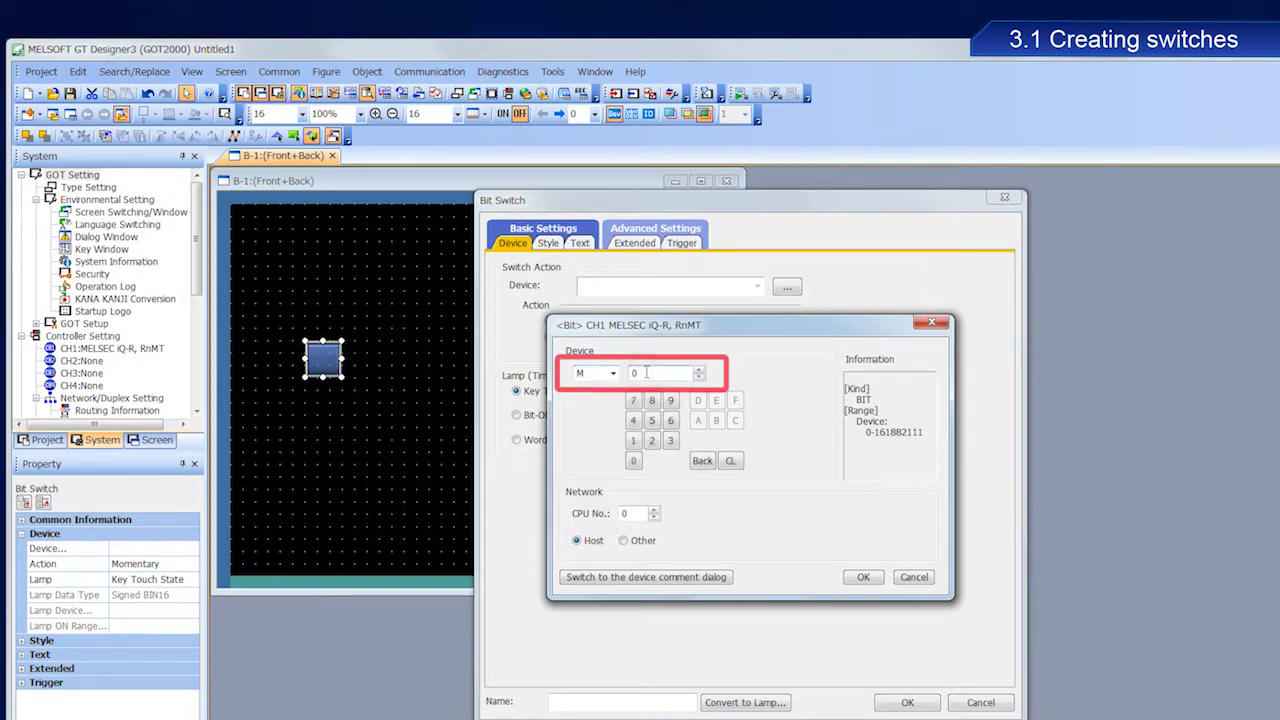
{"action": "left_click", "coordinate": [879, 582]}
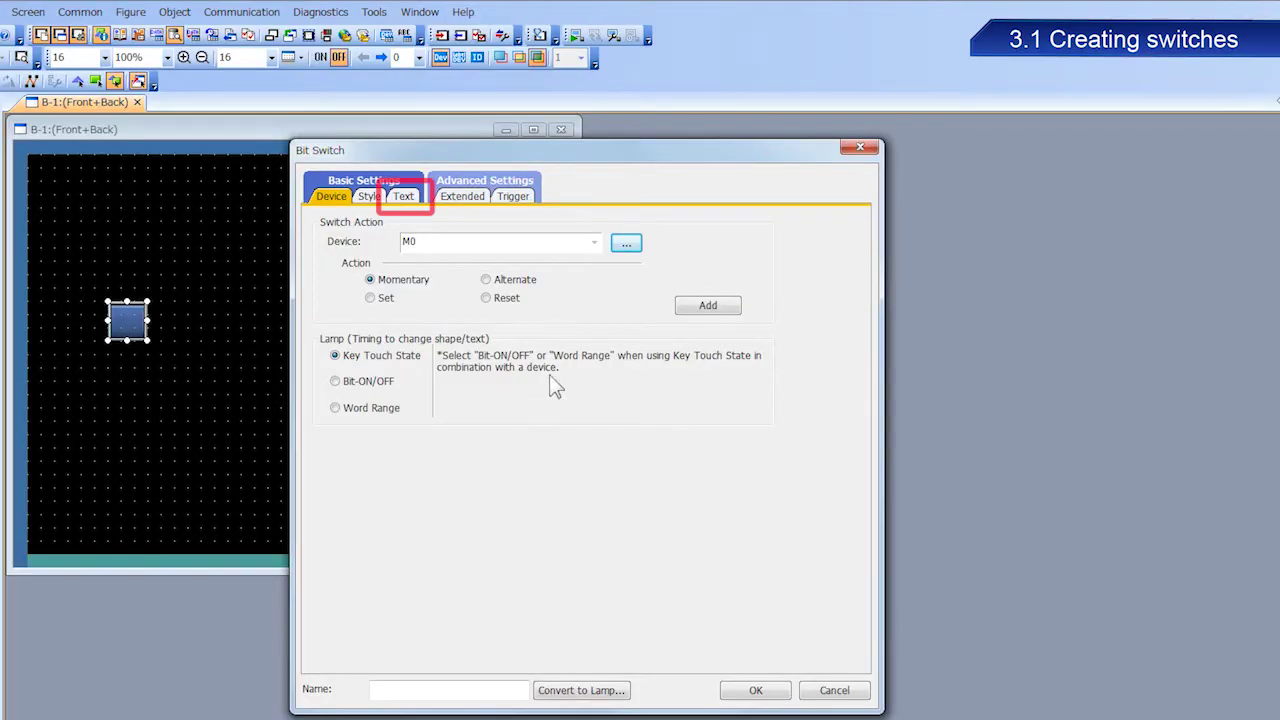
Label the switch 'RUN' and apply its settings.
{"action": "left_click", "coordinate": [415, 200]}
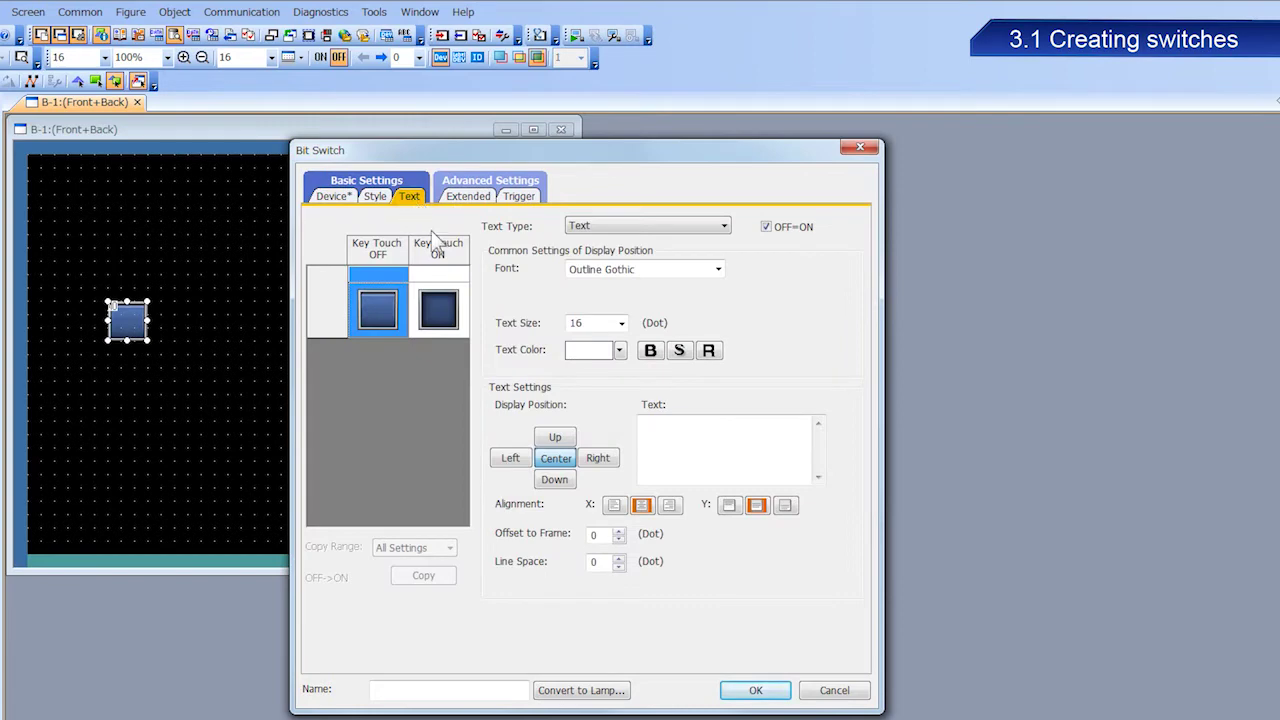
{"action": "left_click", "coordinate": [654, 432]}
{"action": "type", "text": "RUN"}
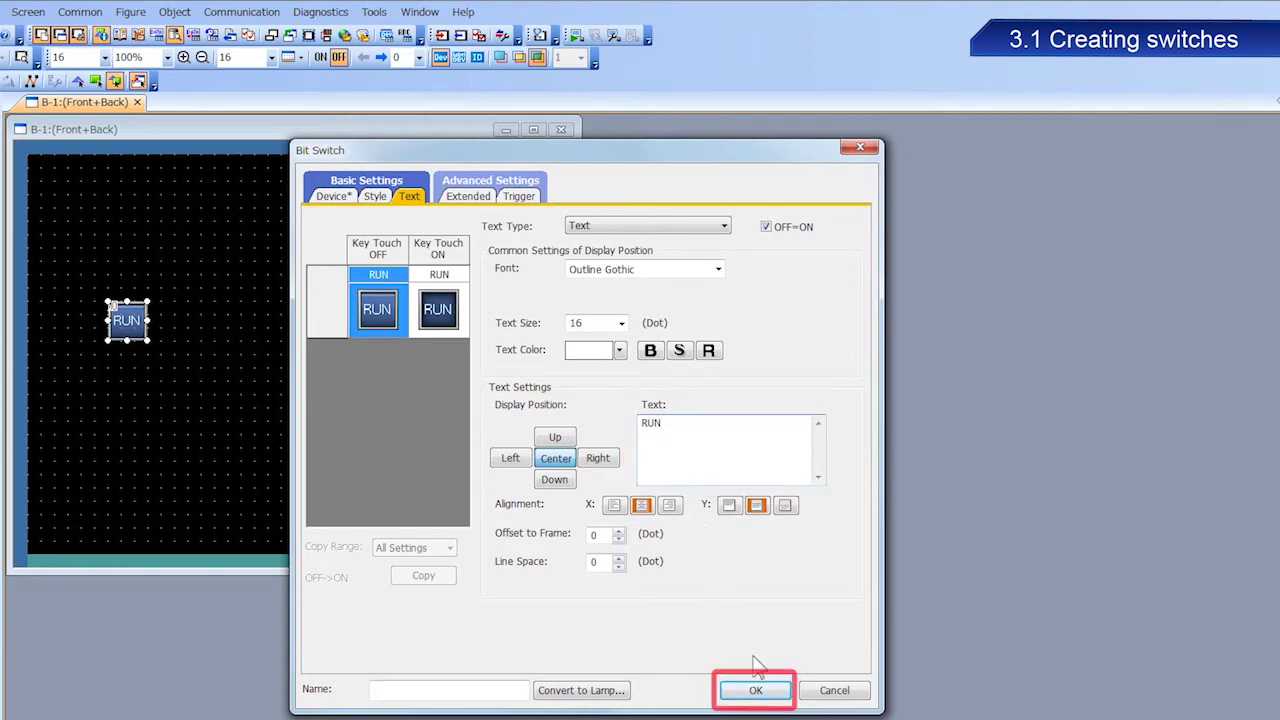
{"action": "left_click", "coordinate": [772, 690]}
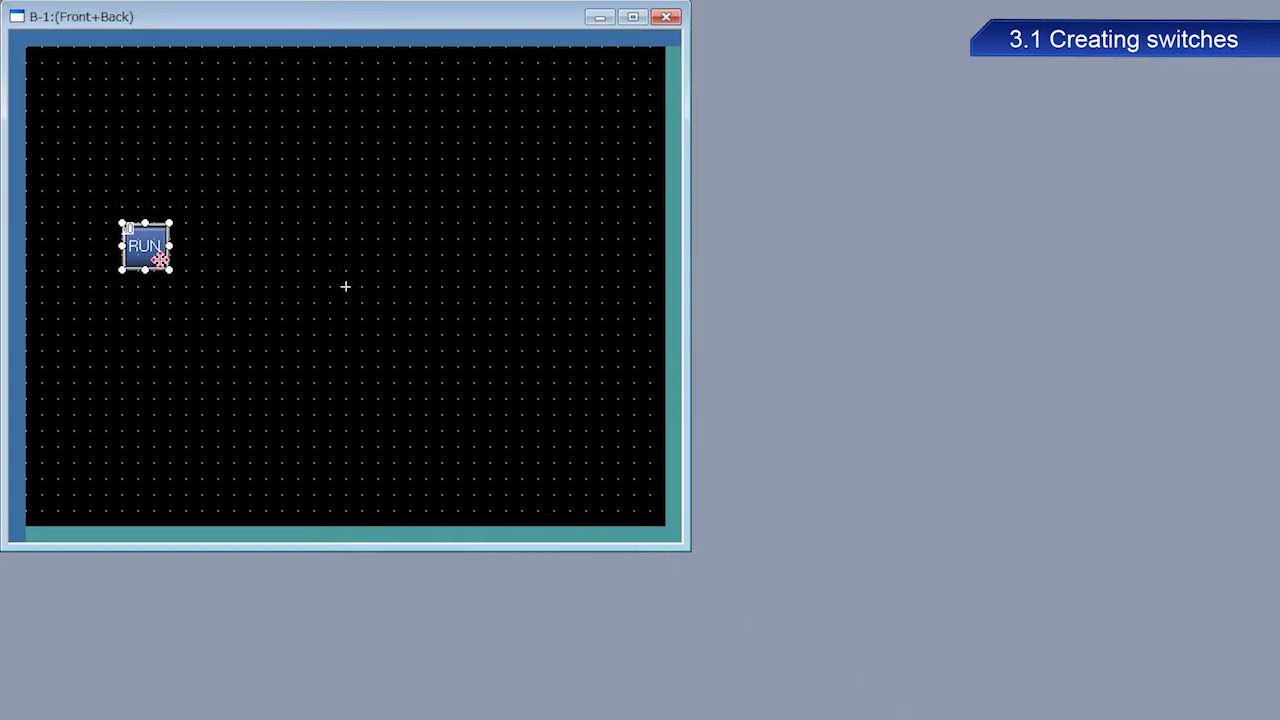
Ctrl-drag a copy of the RUN switch to its right on the same row.
{"action": "left_click_drag", "start_coordinate": [160, 259], "coordinate": [288, 258]}
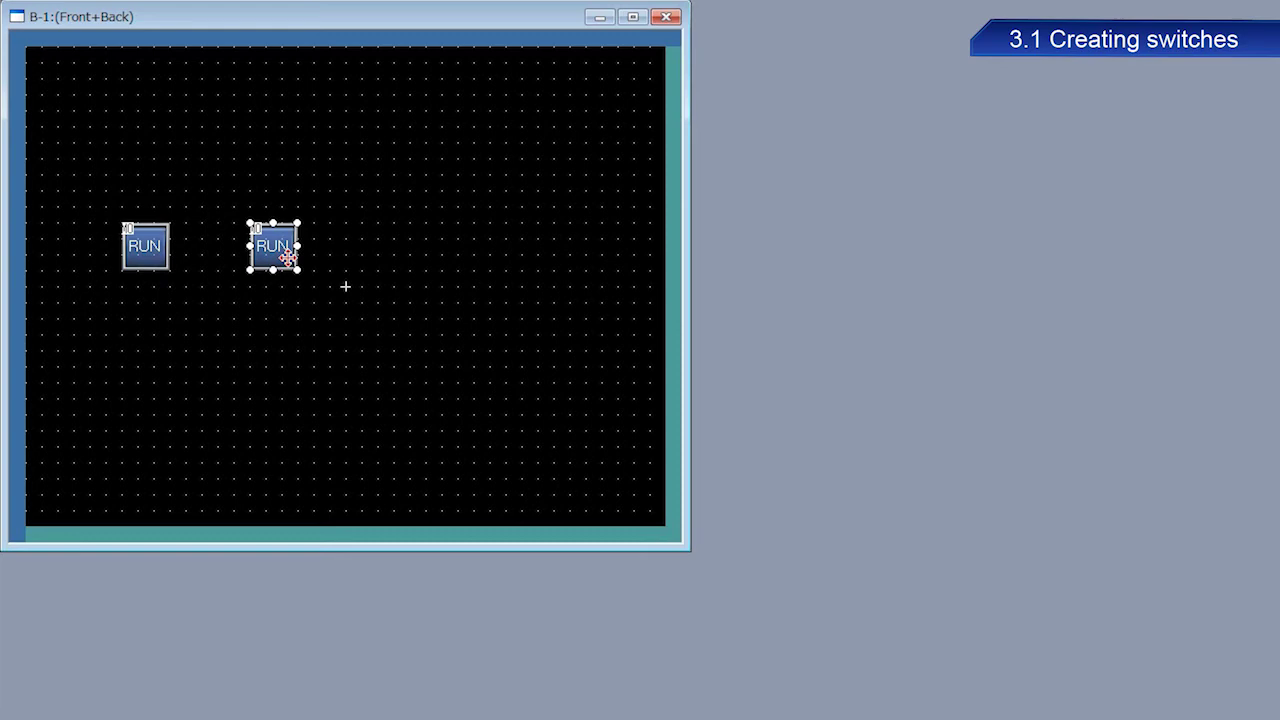
Change the copied switch's device from M0 to M1.
{"action": "double_click", "coordinate": [286, 256]}
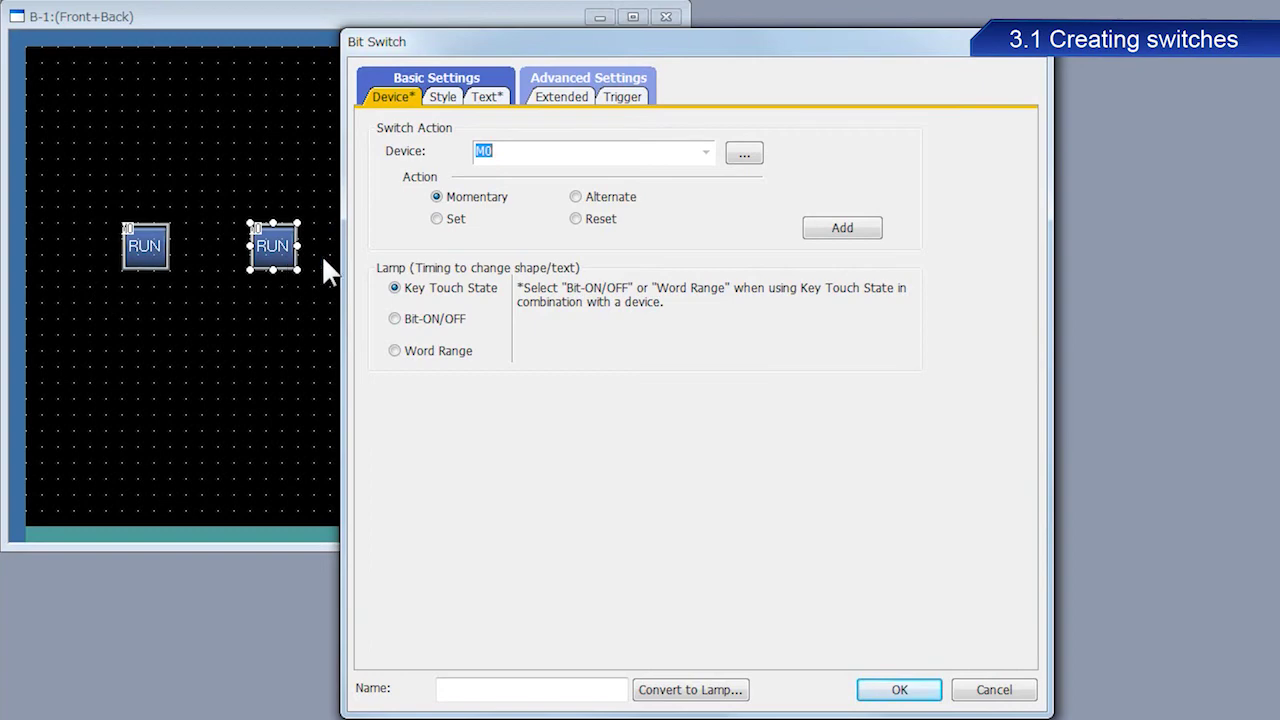
{"action": "left_click", "coordinate": [749, 156]}
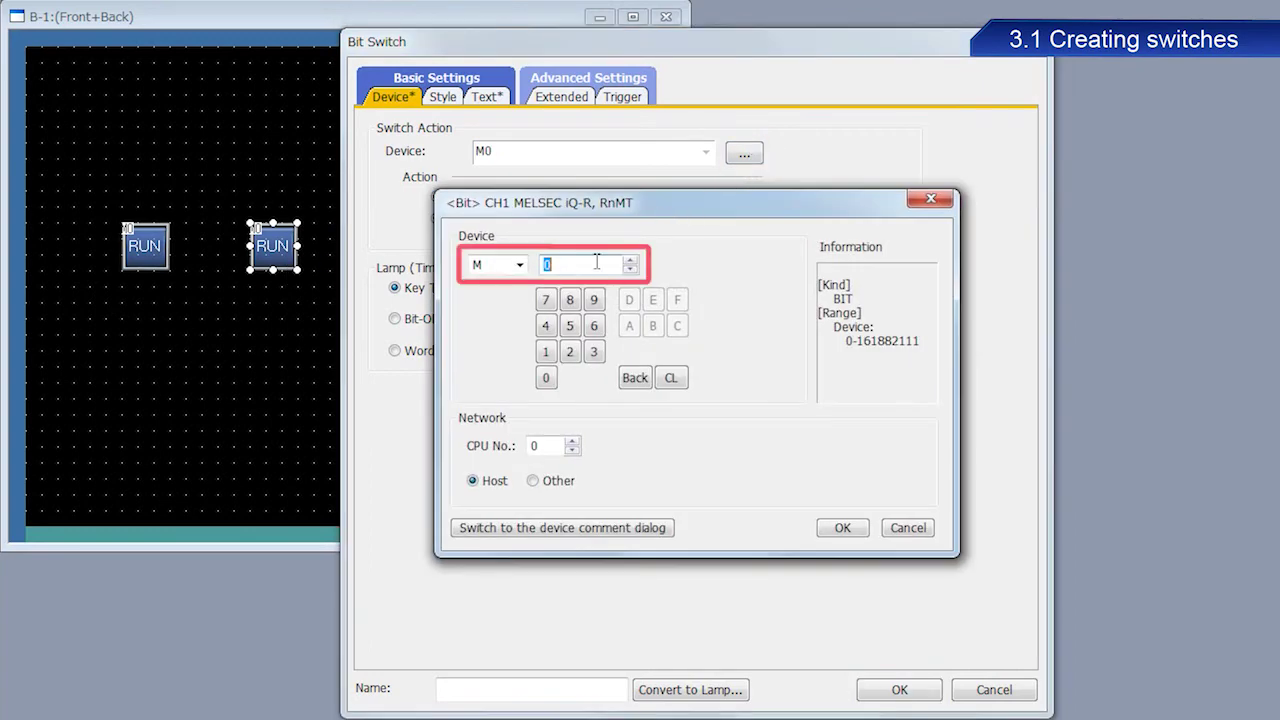
{"action": "type", "text": "1"}
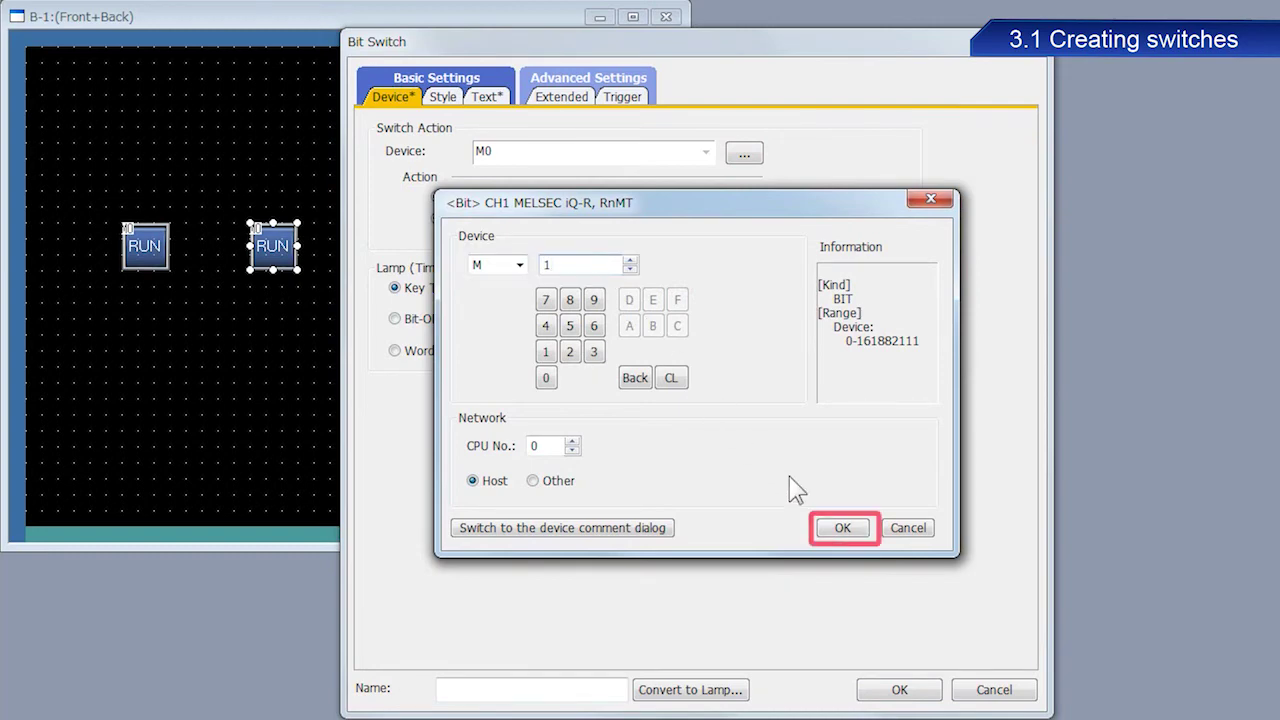
{"action": "left_click", "coordinate": [845, 528]}
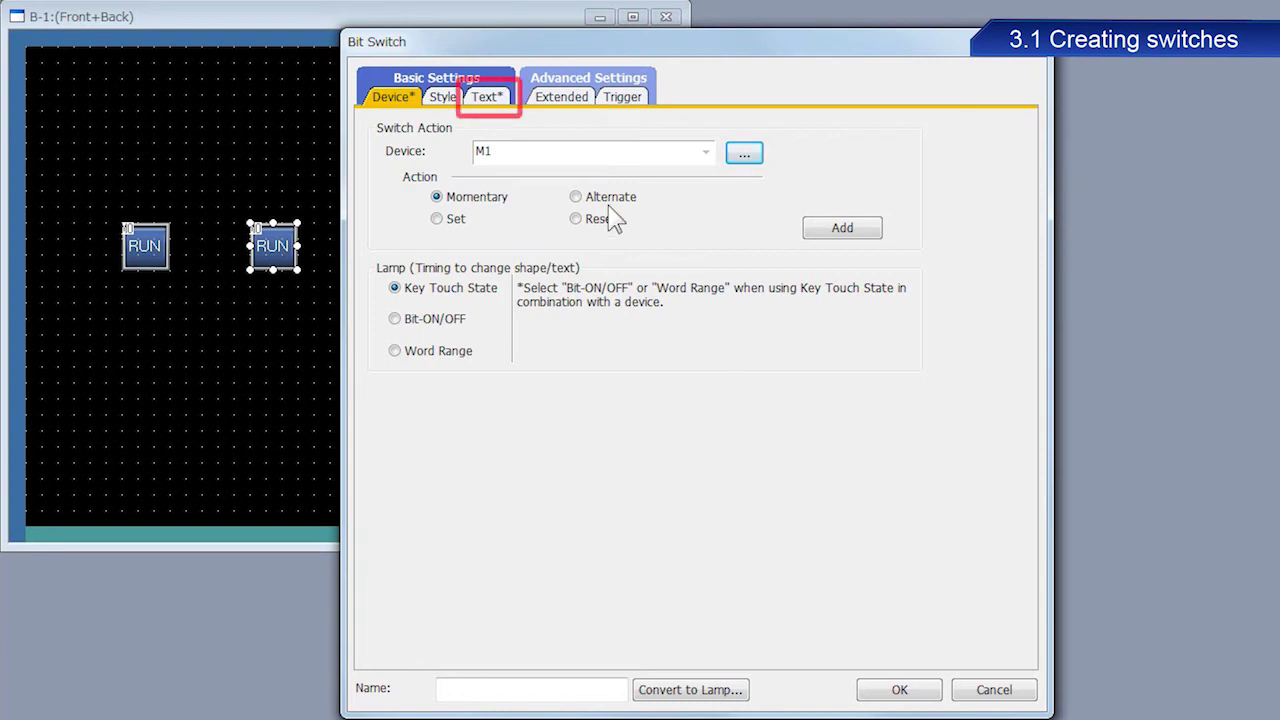
Replace the copied switch's RUN label with 'STOP'.
{"action": "left_click", "coordinate": [503, 103]}
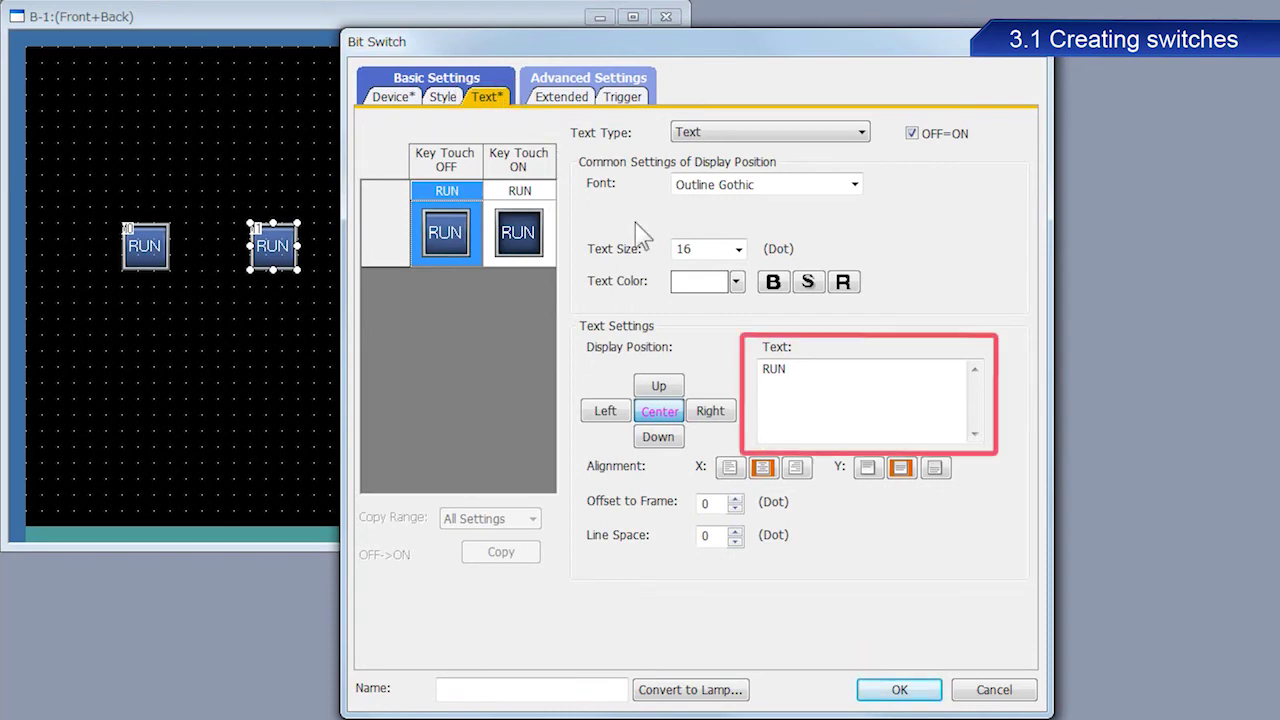
{"action": "left_click", "coordinate": [810, 371]}
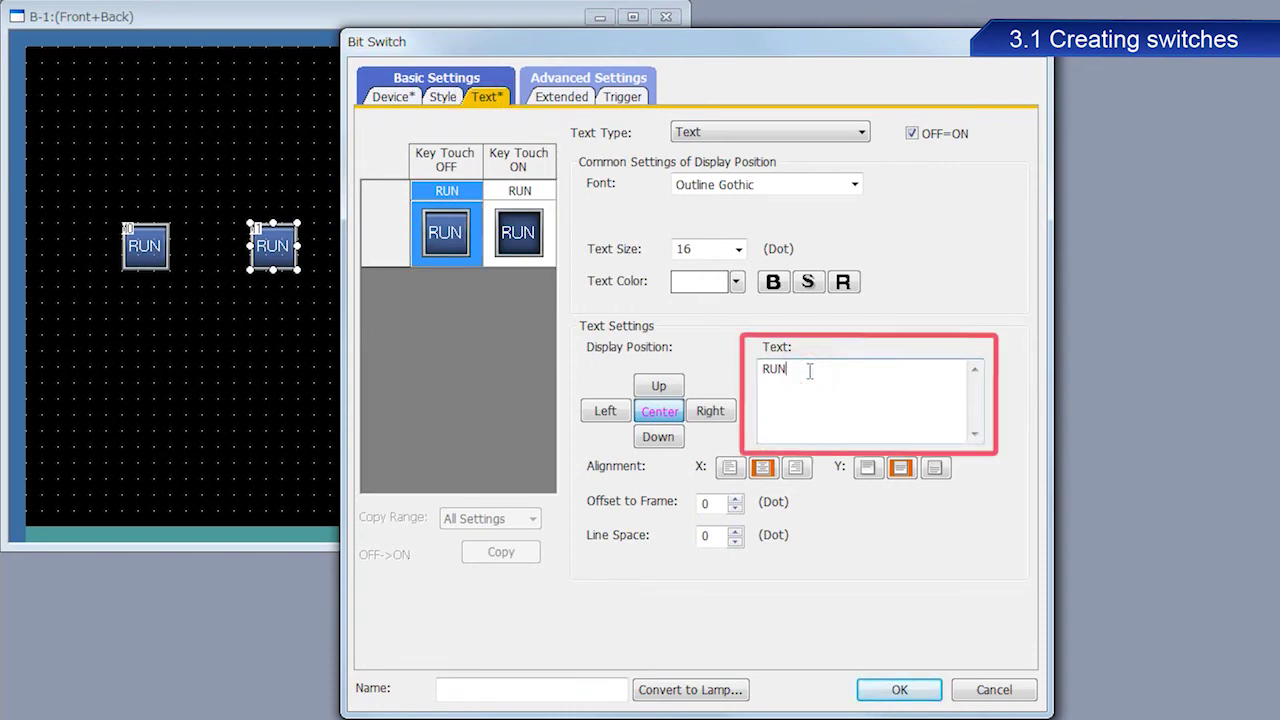
{"action": "key", "text": "BackSpace"}
{"action": "key", "text": "BackSpace"}
{"action": "key", "text": "BackSpace"}
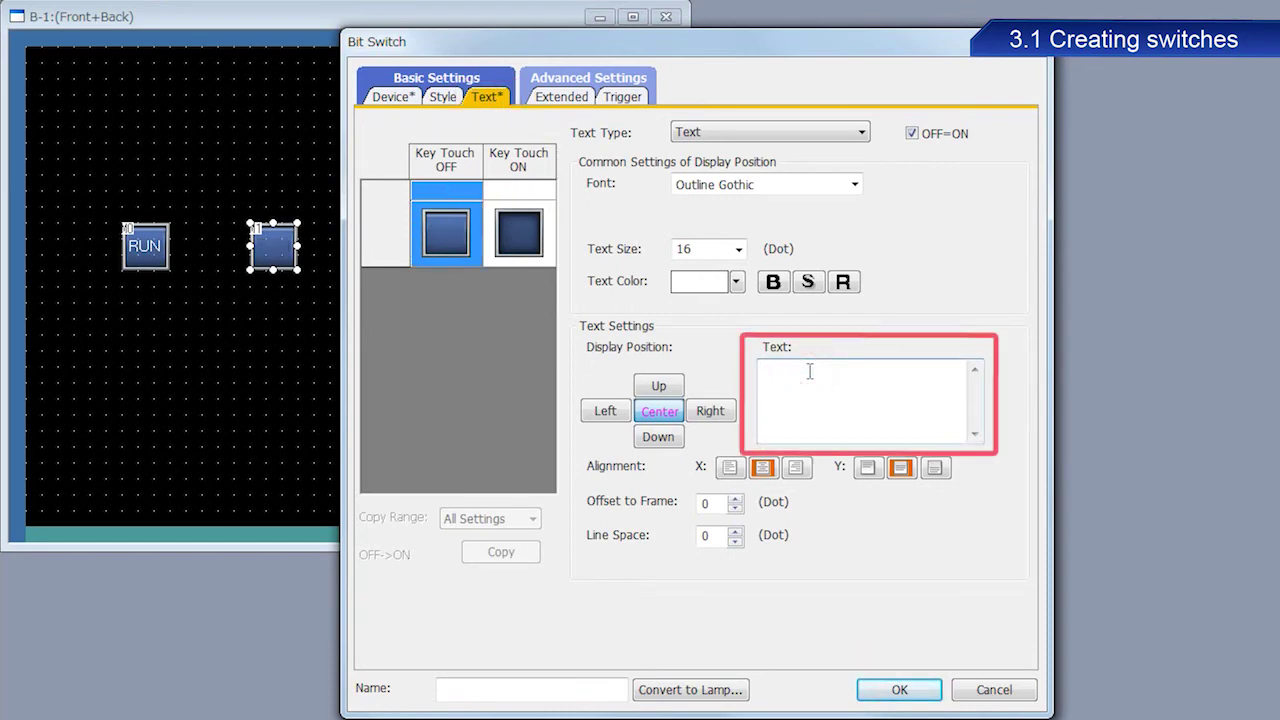
{"action": "type", "text": "STOP"}
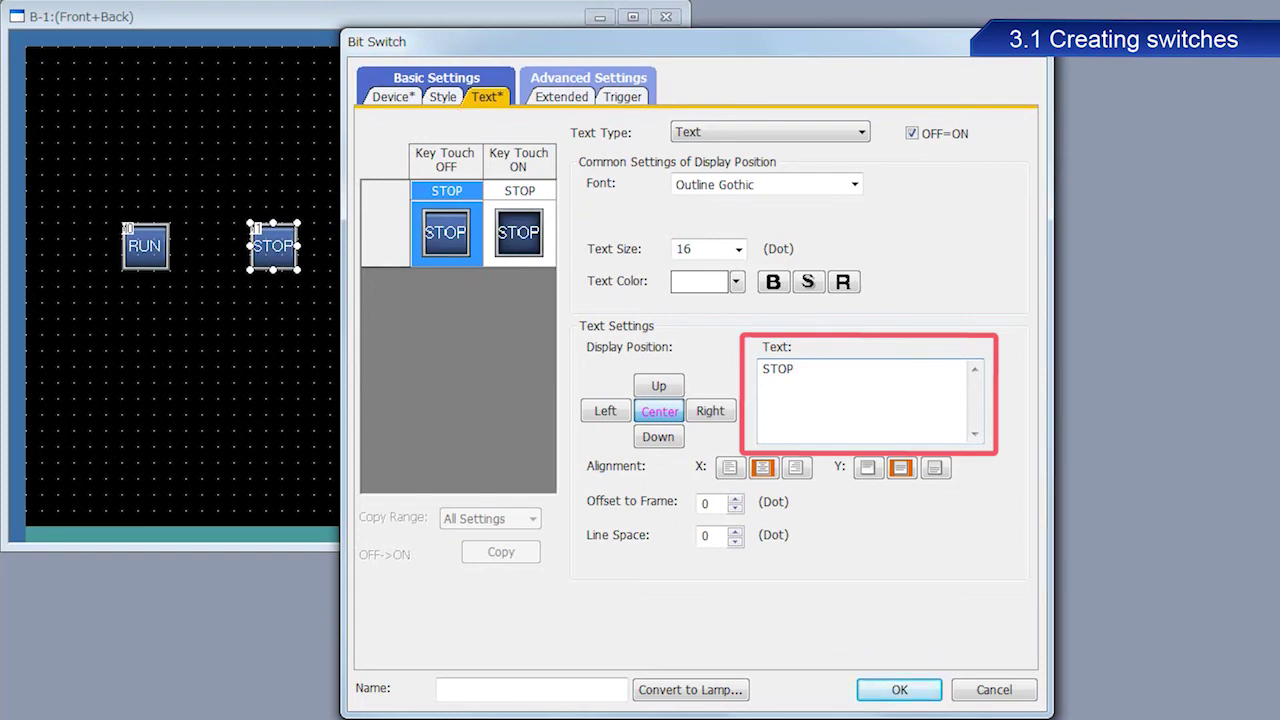
{"action": "left_click", "coordinate": [455, 100]}
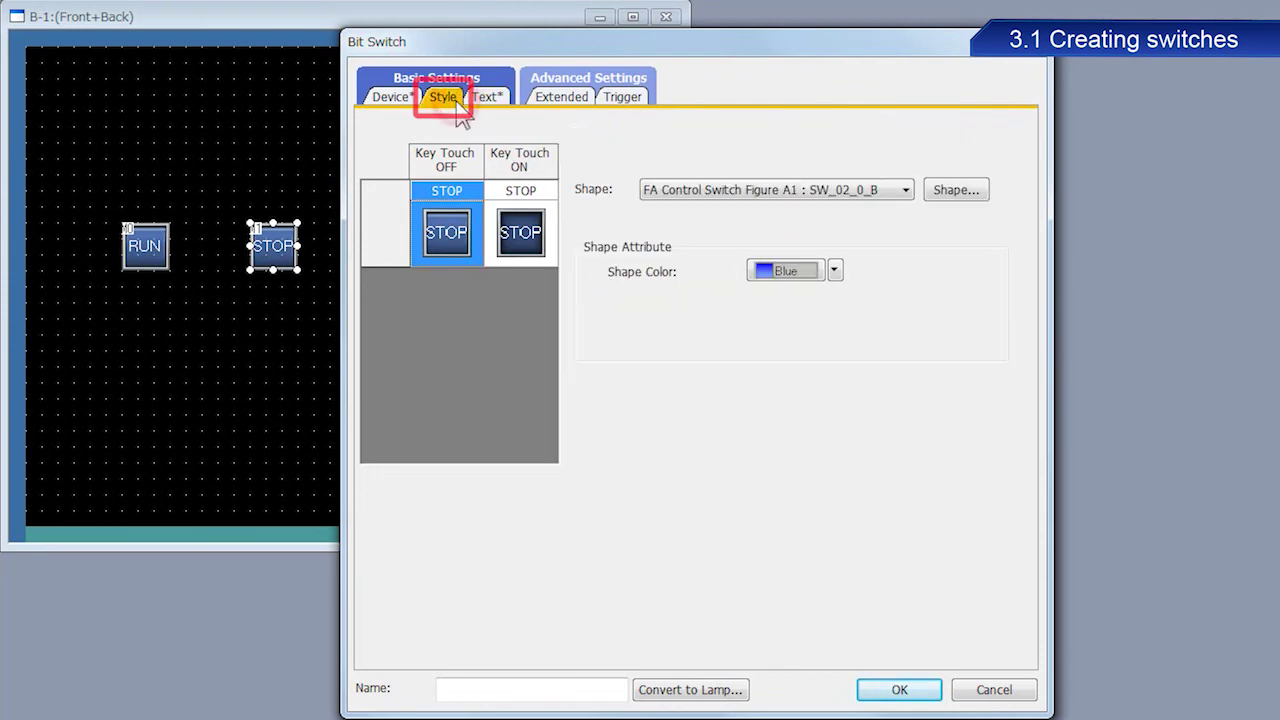
Set the STOP switch's shape color to red for Key Touch OFF and ON.
{"action": "left_click", "coordinate": [834, 271]}
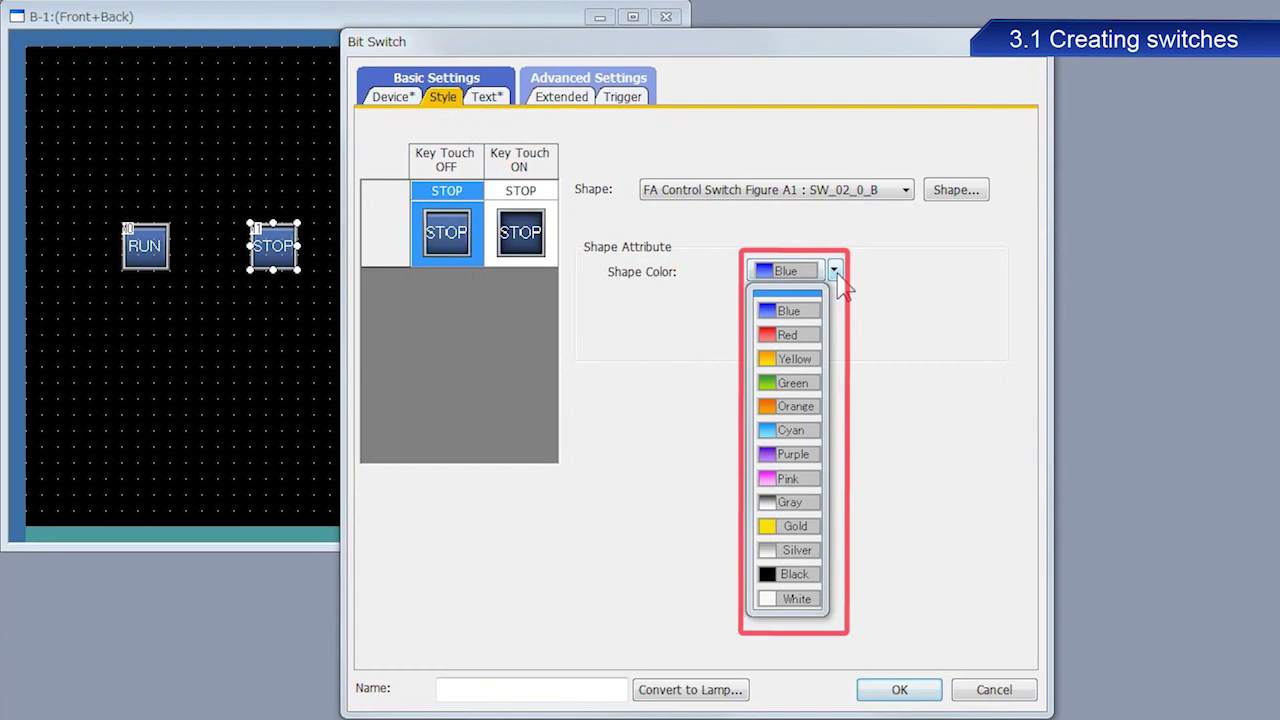
{"action": "left_click", "coordinate": [813, 337]}
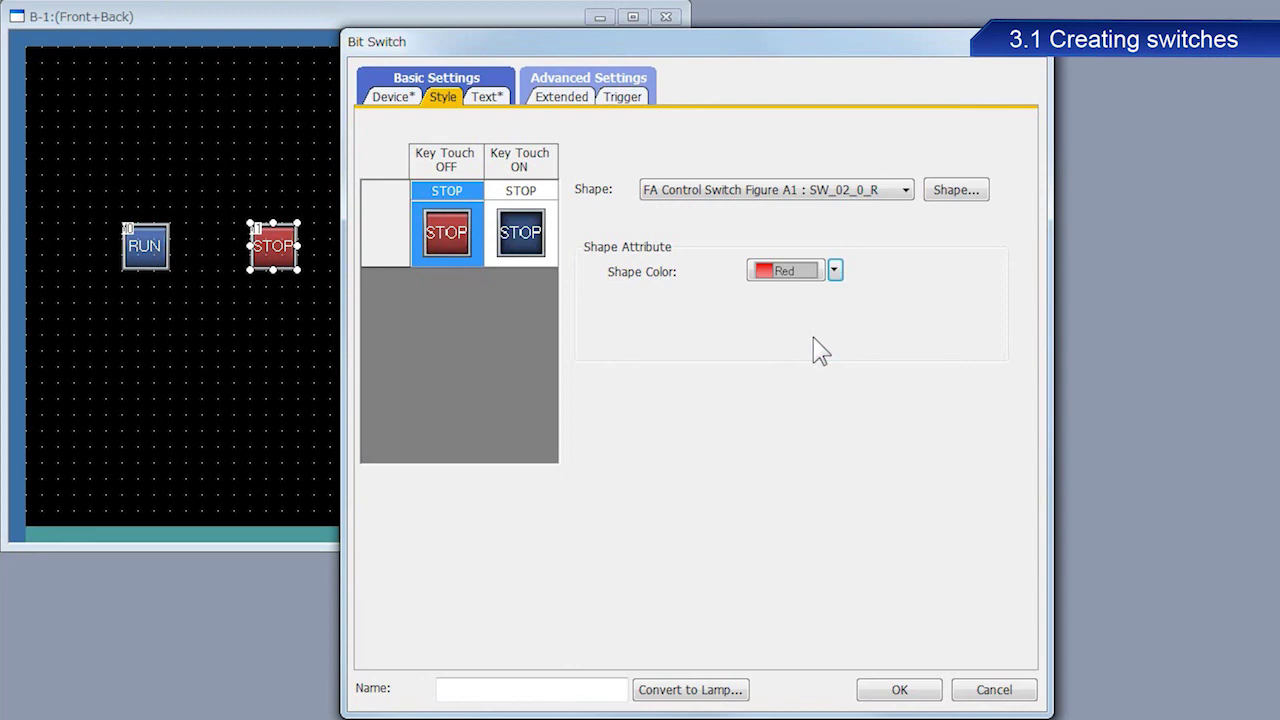
{"action": "left_click", "coordinate": [533, 242]}
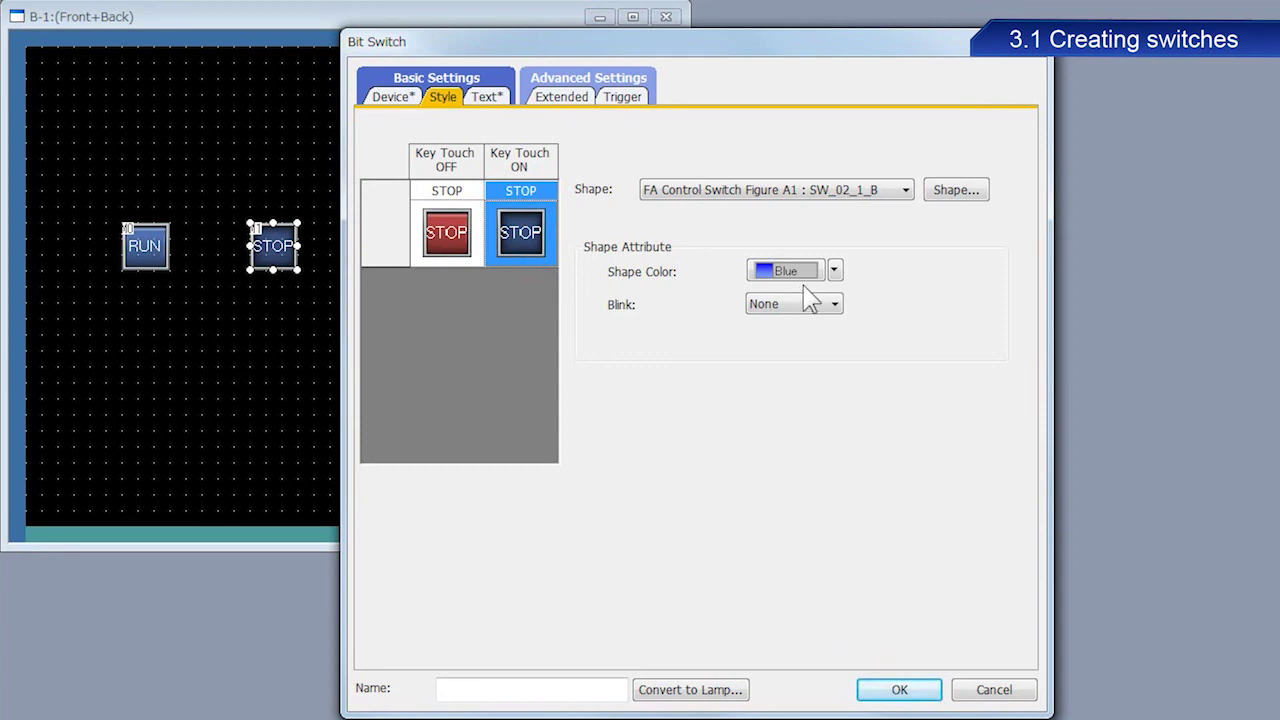
{"action": "left_click", "coordinate": [834, 270]}
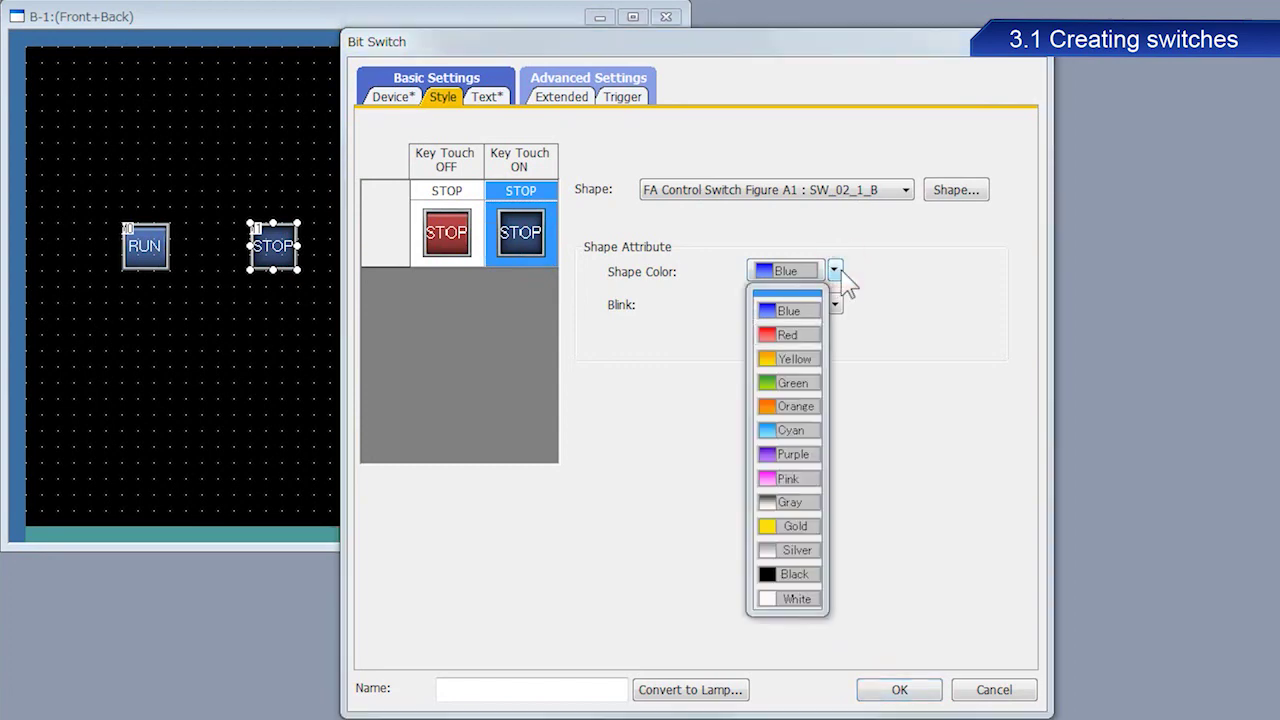
{"action": "left_click", "coordinate": [812, 334]}
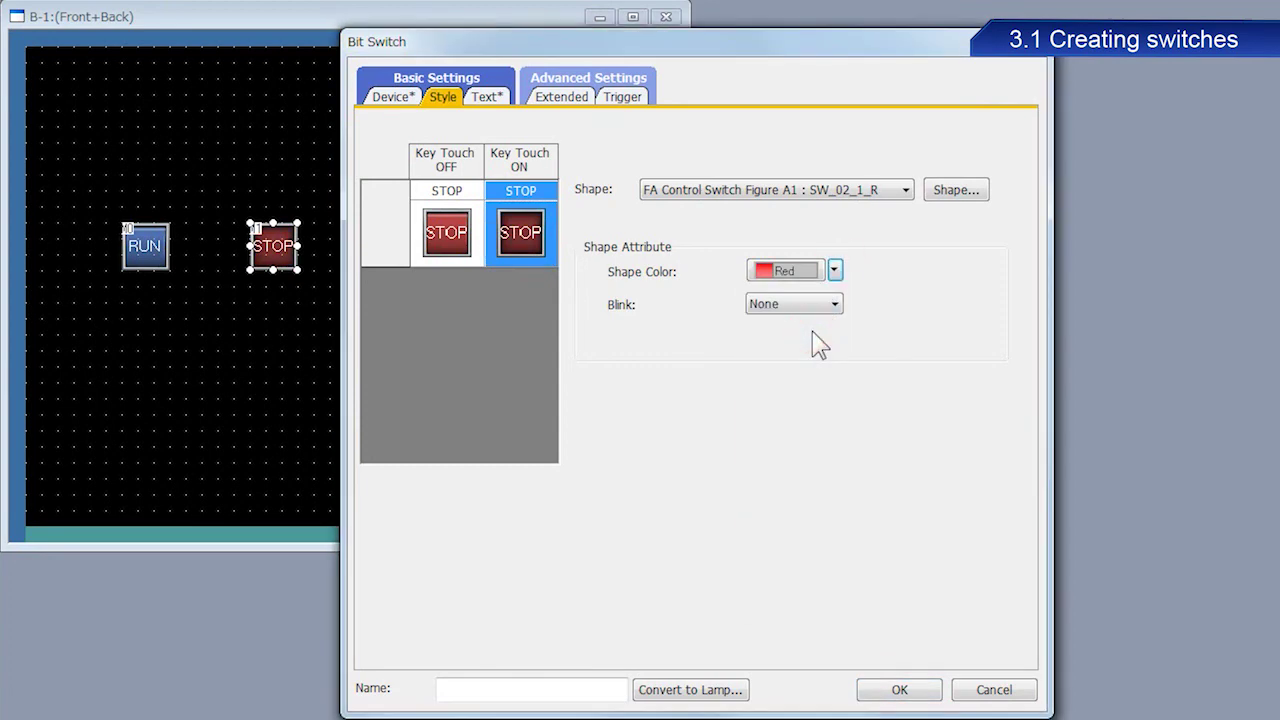